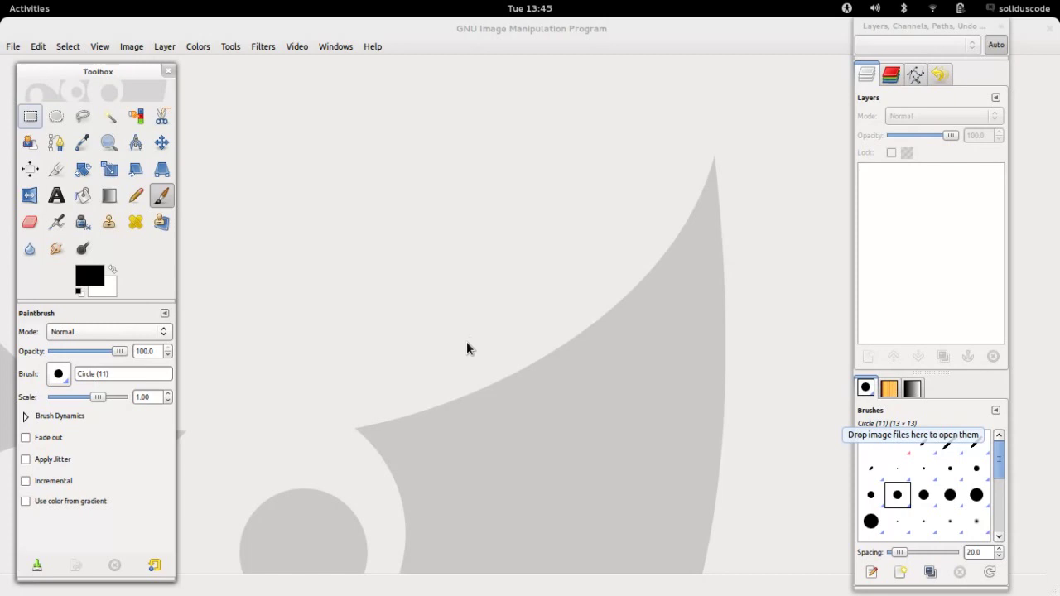
Create a new blank white 640×400-pixel image.
click(16, 51)
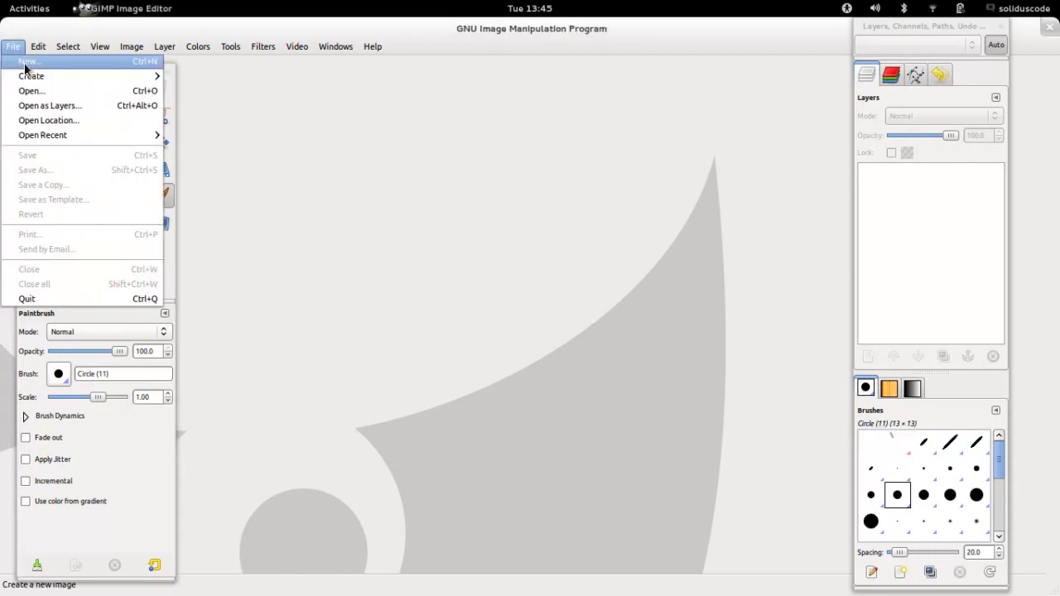
click(20, 63)
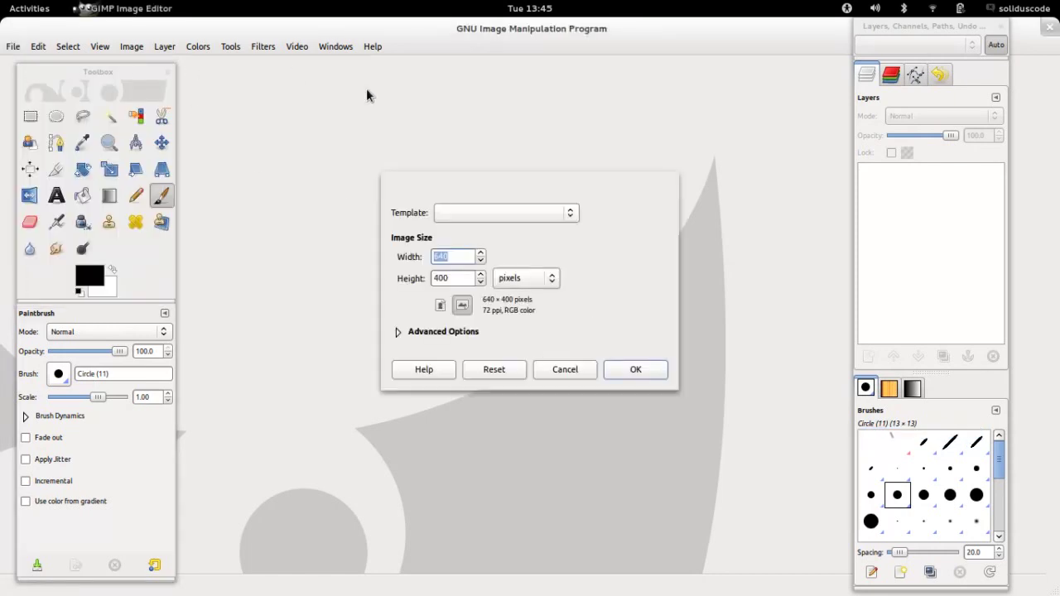
click(641, 371)
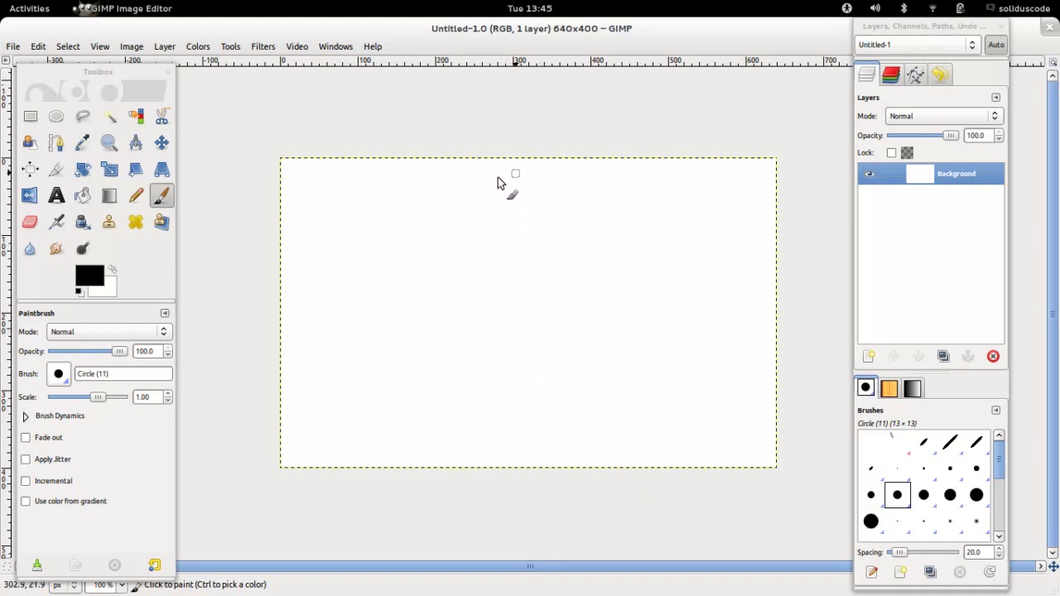
Paint the ball as a circle near the top, and discard a stray transparent layer.
mouse_move(498, 178)
mouse_down()
mouse_move(539, 199)
mouse_move(530, 207)
mouse_up()
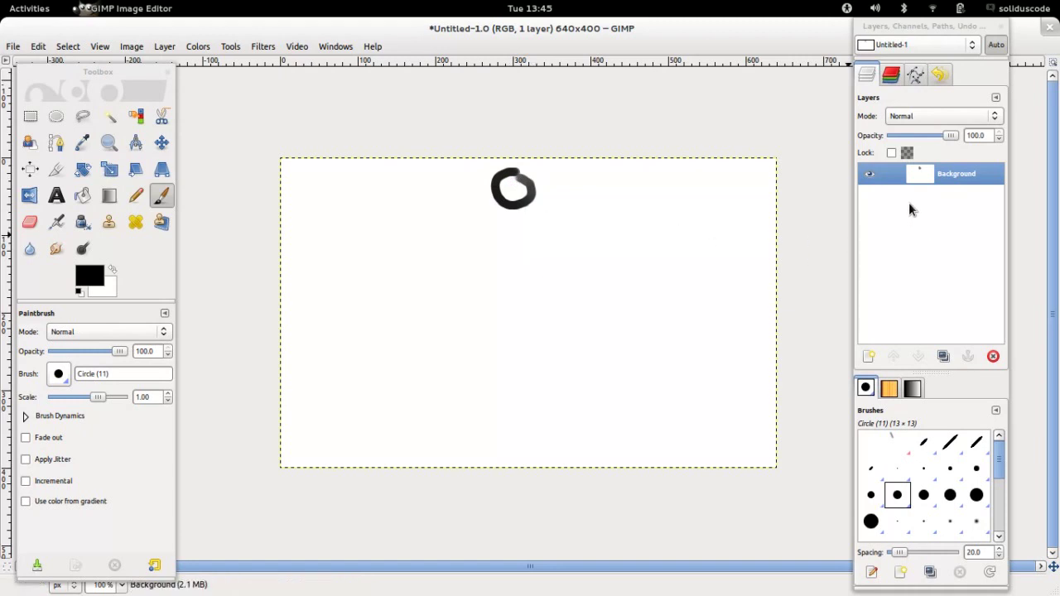
click(868, 356)
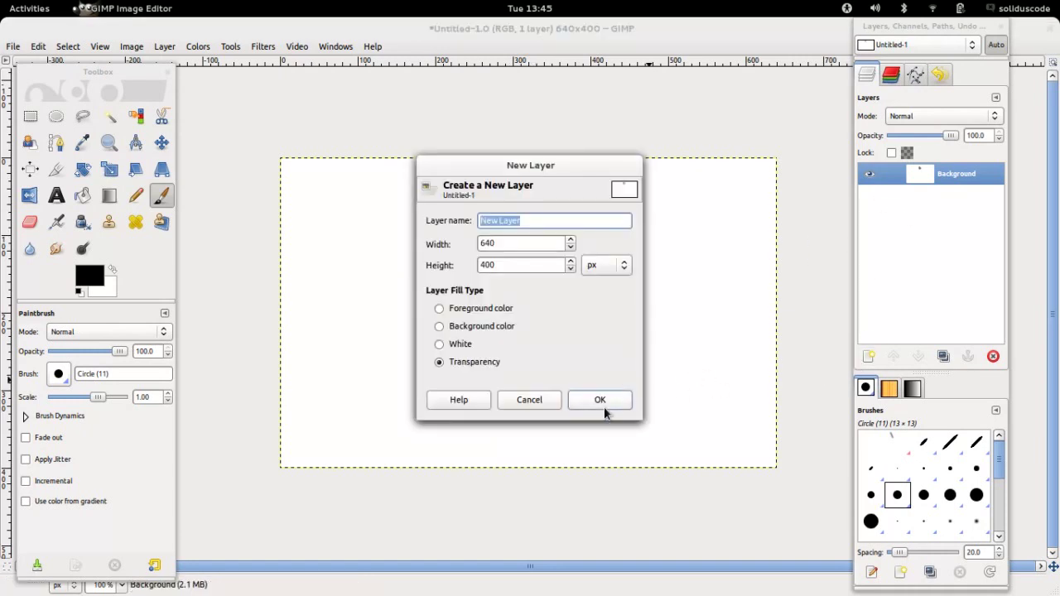
click(612, 401)
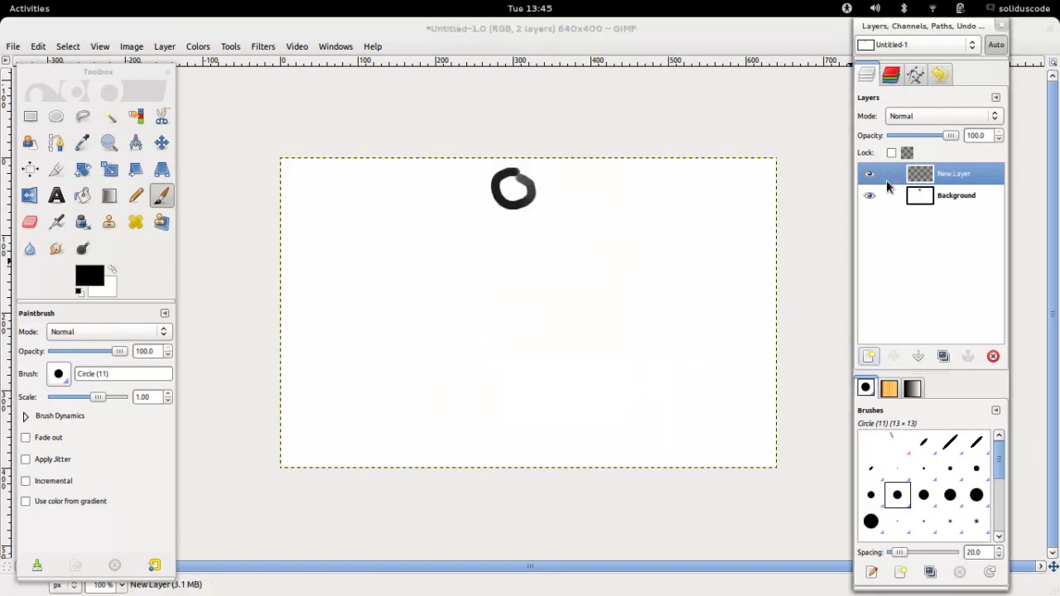
double_click(929, 184)
key(Escape)
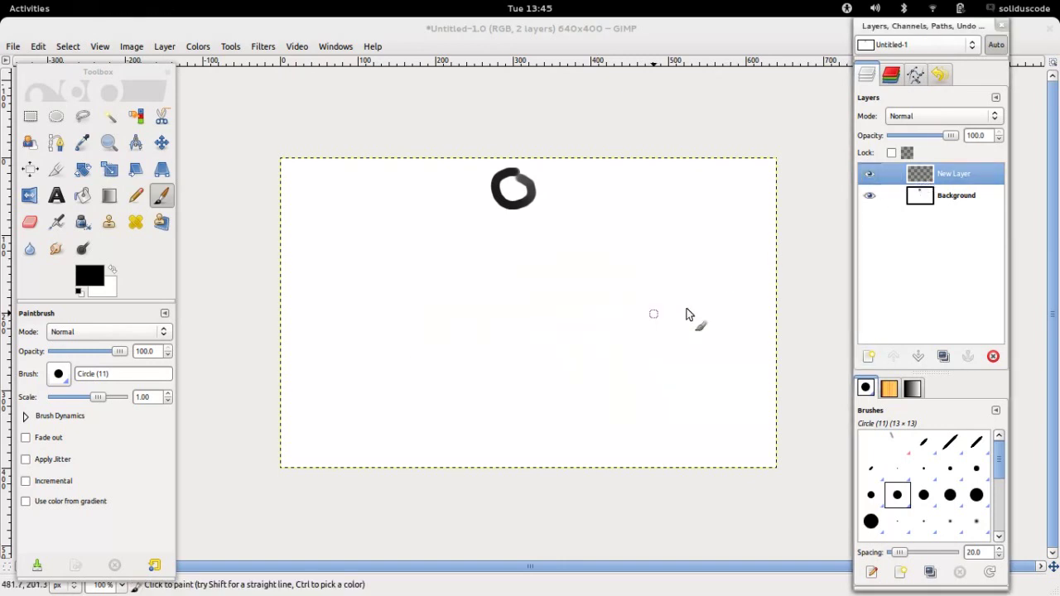
click(992, 356)
Add a white-filled layer, lower its opacity, and paint the ball slightly lower.
click(869, 356)
click(439, 343)
click(599, 400)
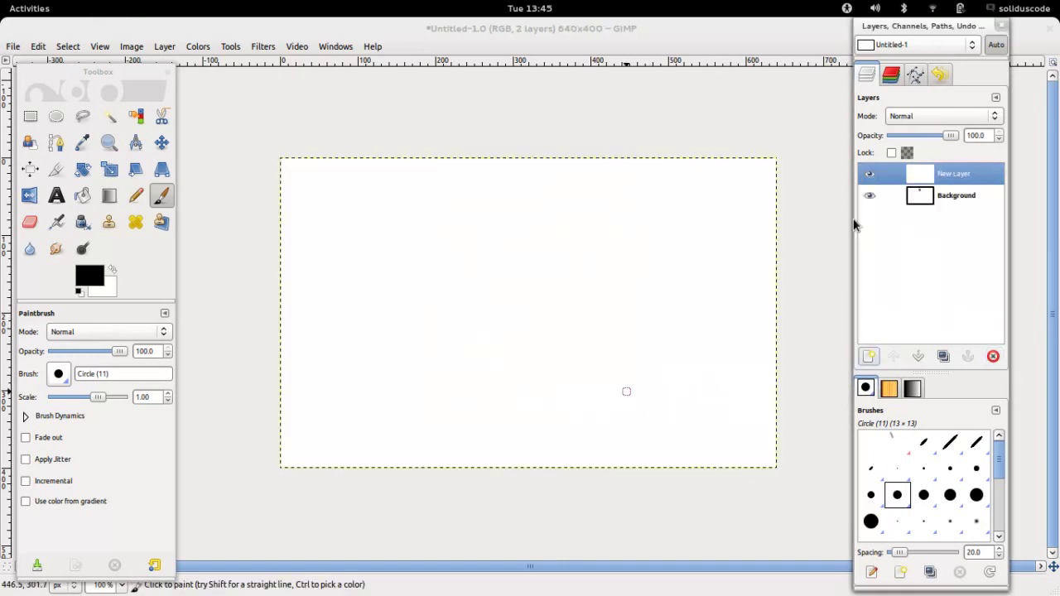
drag(950, 135, 929, 135)
drag(512, 211, 518, 241)
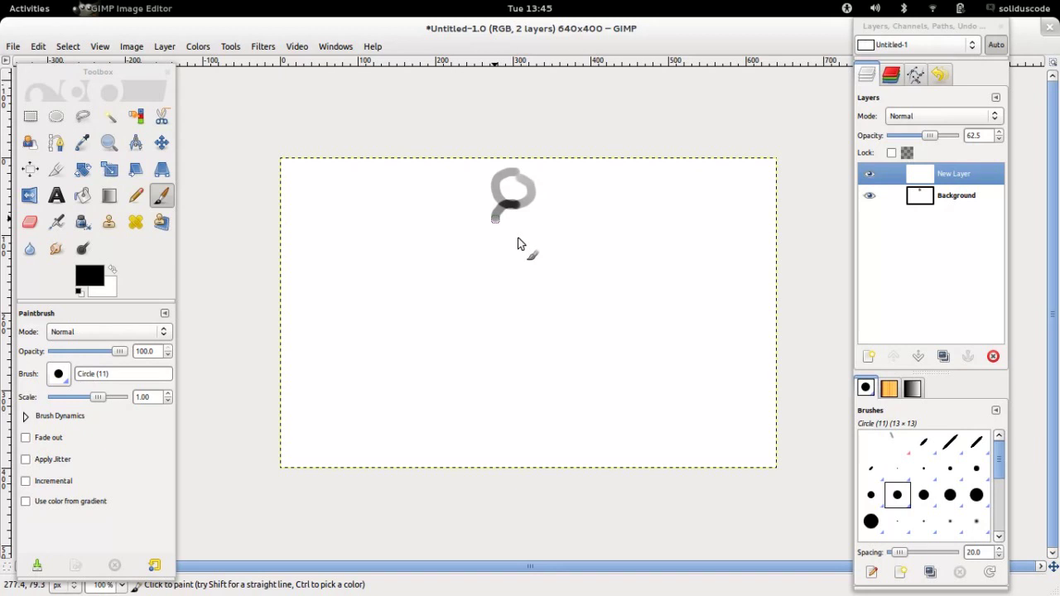
Add another layer at 63.9 opacity and paint the ball further down.
key(ctrl+shift+n)
key(Return)
drag(952, 135, 931, 135)
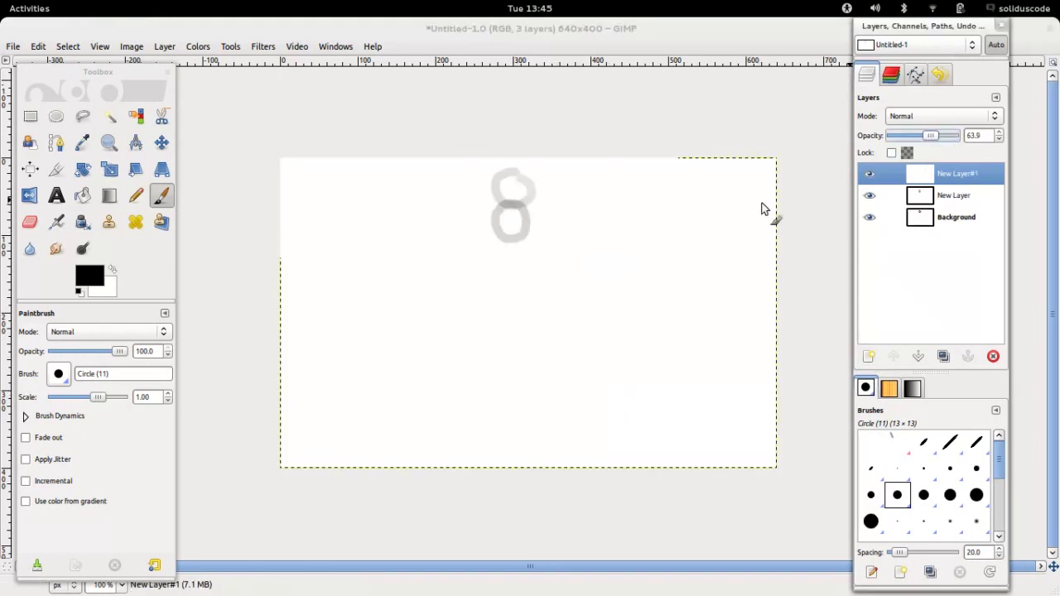
mouse_move(520, 259)
mouse_down()
mouse_move(500, 290)
mouse_move(516, 257)
mouse_up()
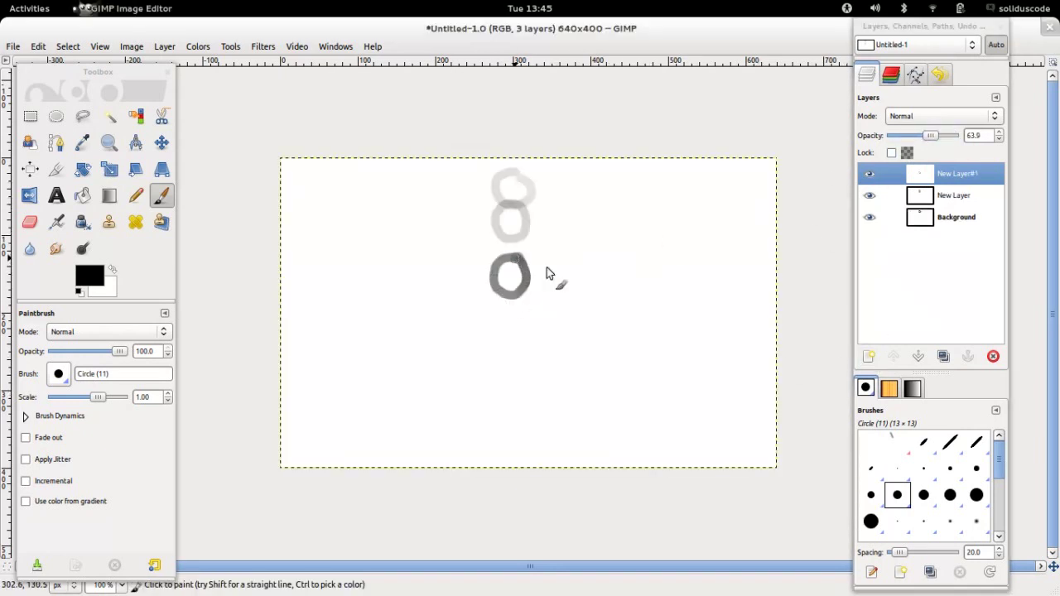
Add a white layer at 58.3 opacity and paint the ball lower again.
click(868, 356)
click(605, 402)
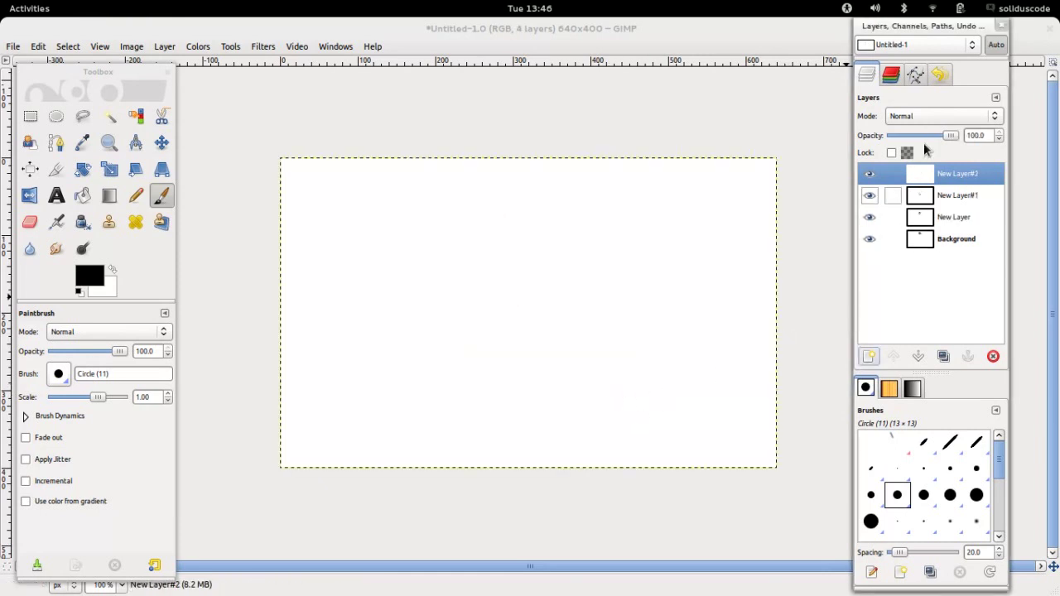
drag(923, 136, 928, 135)
drag(523, 334, 518, 332)
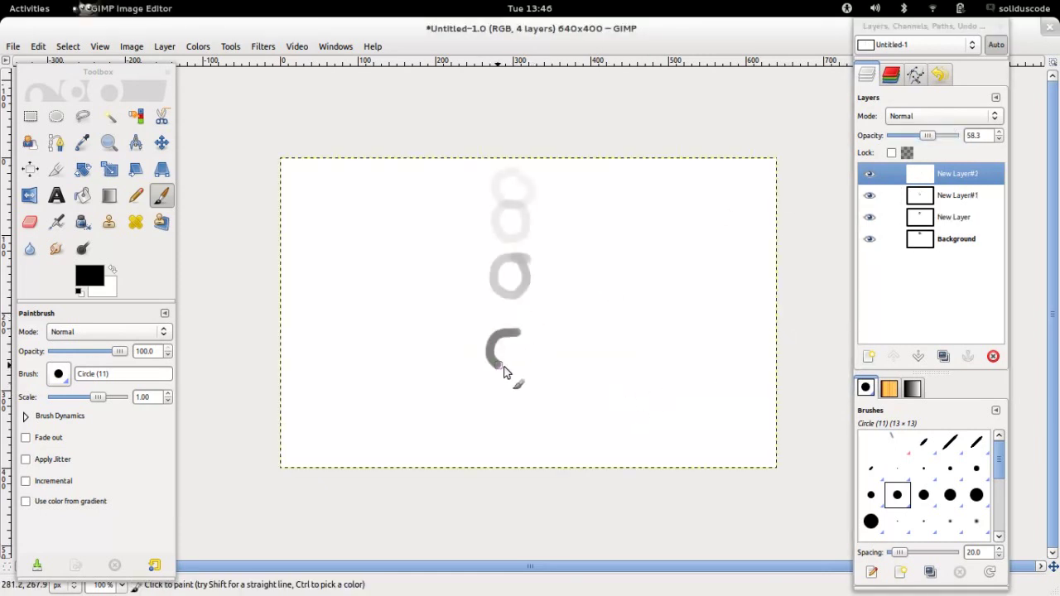
Add a white layer at 50 opacity and paint the ball near the canvas bottom.
click(869, 356)
click(627, 407)
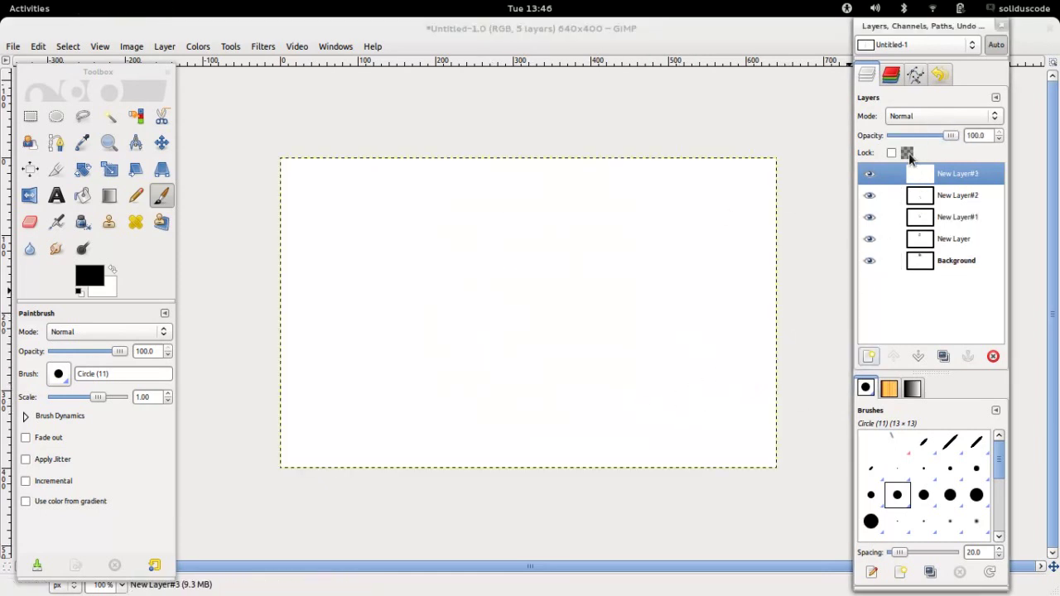
drag(952, 136, 922, 136)
click(519, 418)
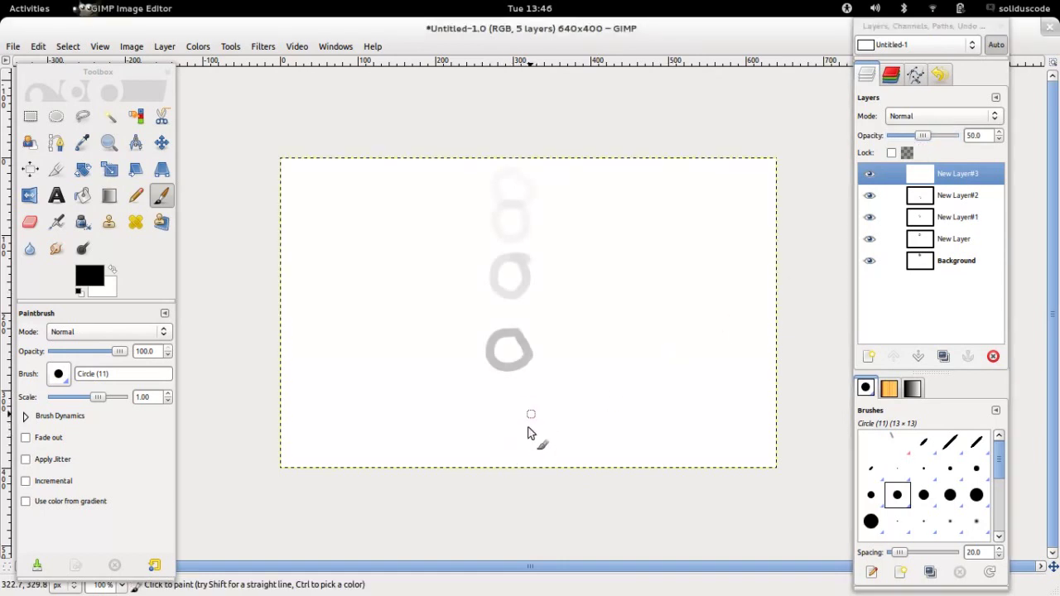
mouse_move(529, 405)
mouse_down()
mouse_move(490, 418)
mouse_move(500, 439)
mouse_up()
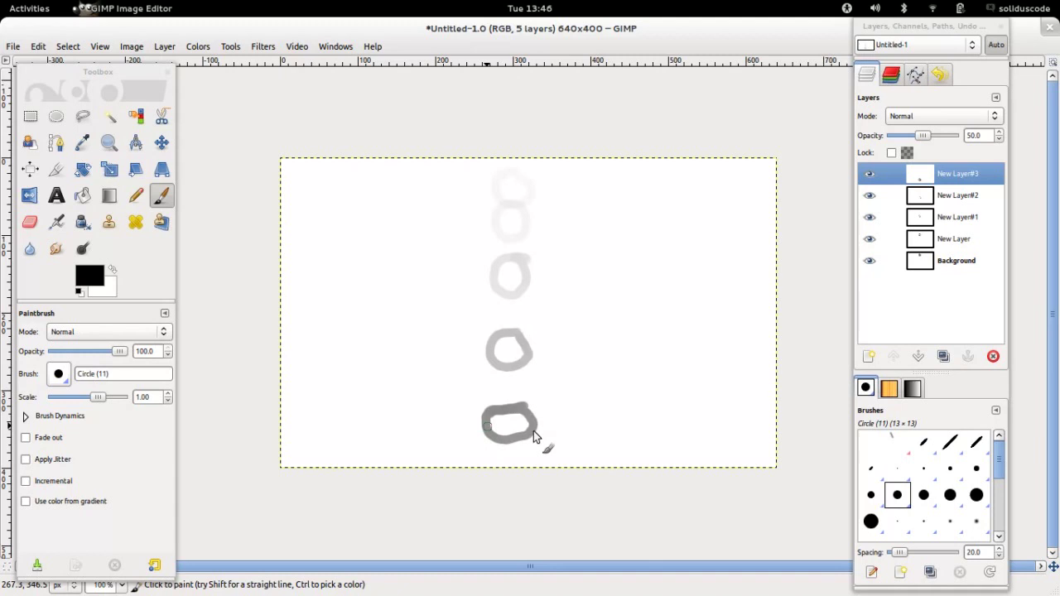
Add two white layers (63.9 and 61.1 opacity) showing the ball at bottom, then rising.
click(869, 357)
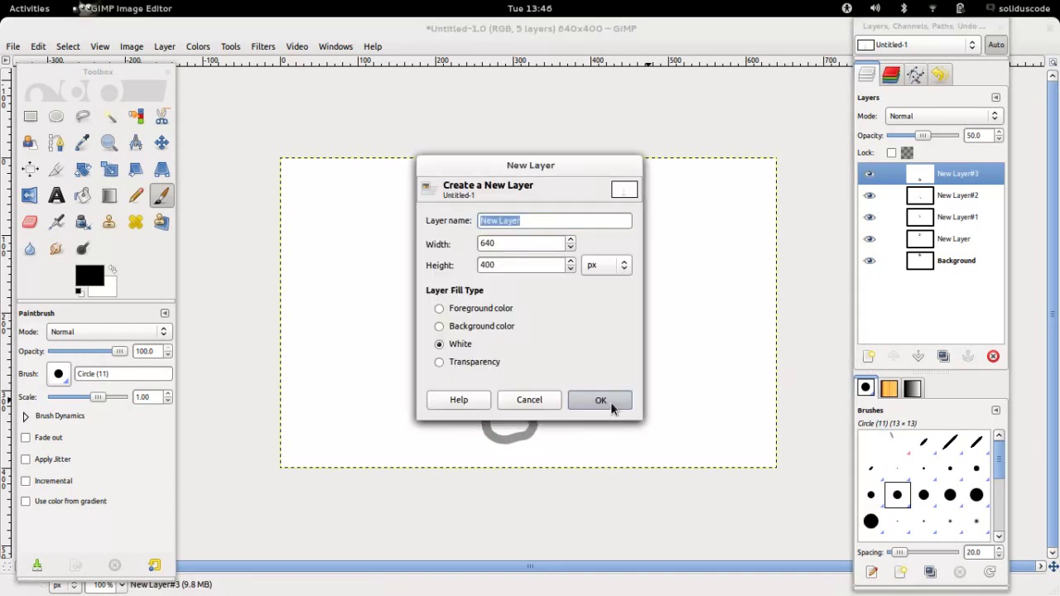
click(610, 401)
drag(958, 135, 929, 135)
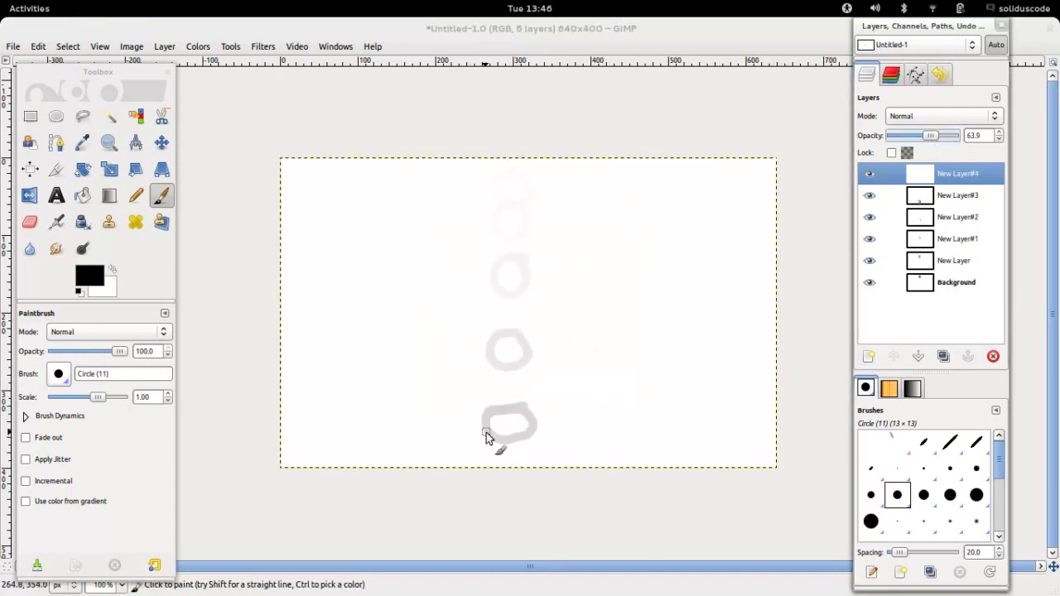
drag(486, 432, 507, 410)
drag(523, 445, 490, 437)
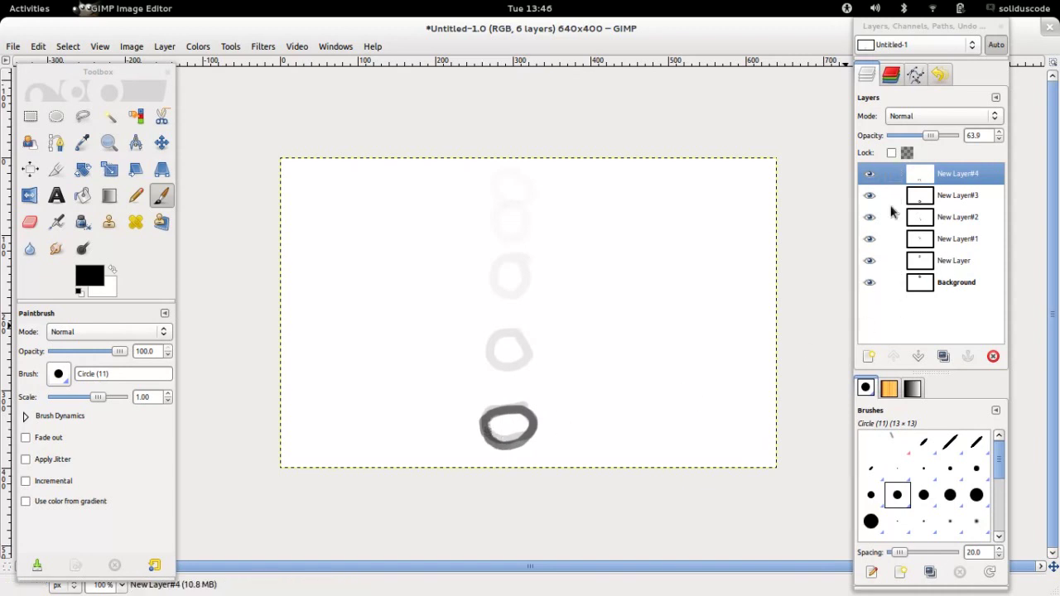
click(869, 357)
click(610, 402)
drag(942, 136, 929, 136)
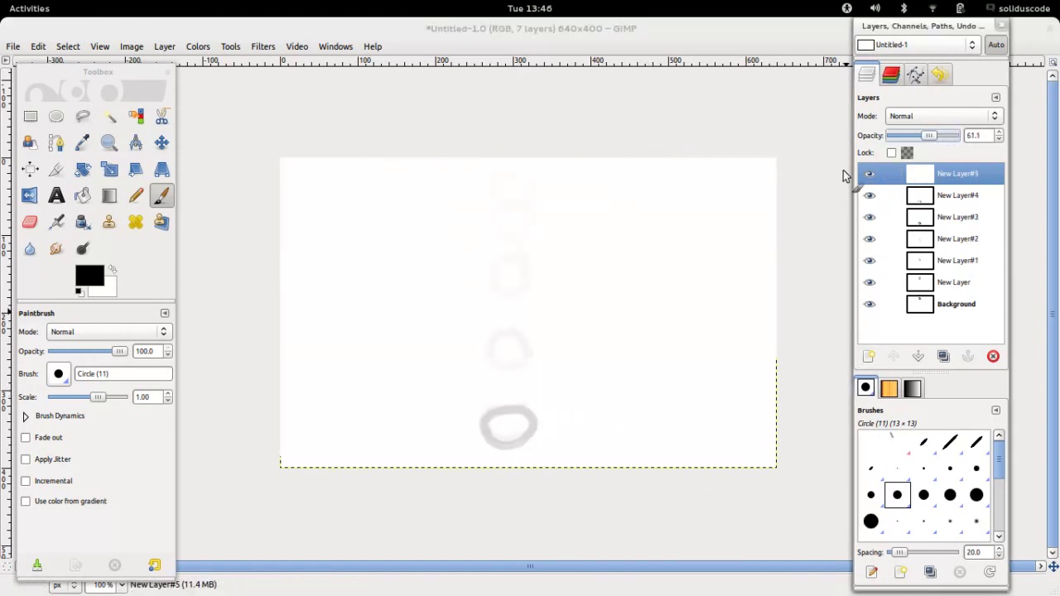
drag(516, 338, 529, 364)
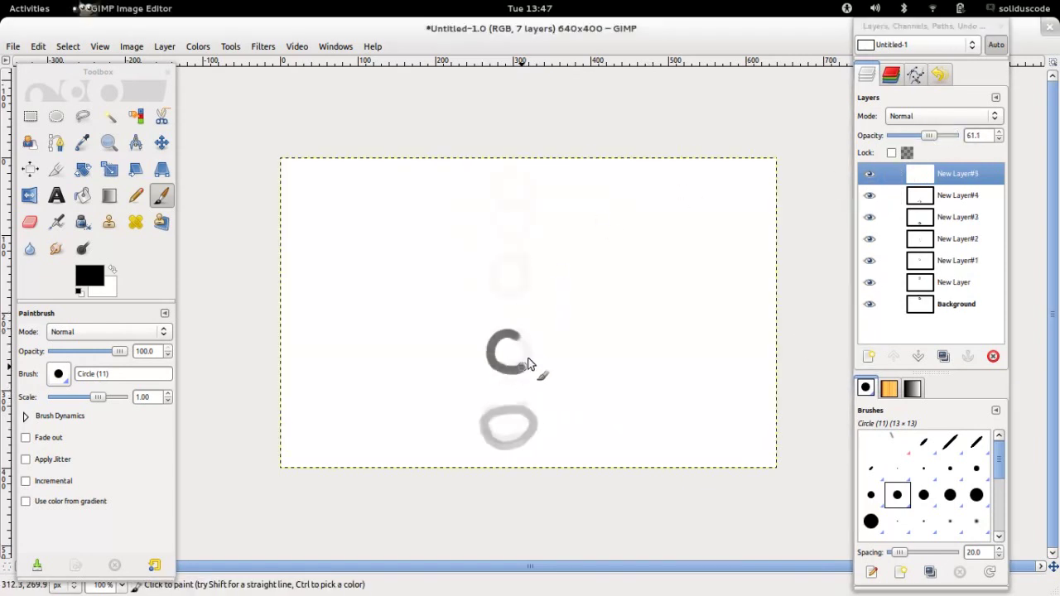
Add two more white layers at about 61 opacity, painting the ball rebounding near the top.
click(869, 356)
click(601, 400)
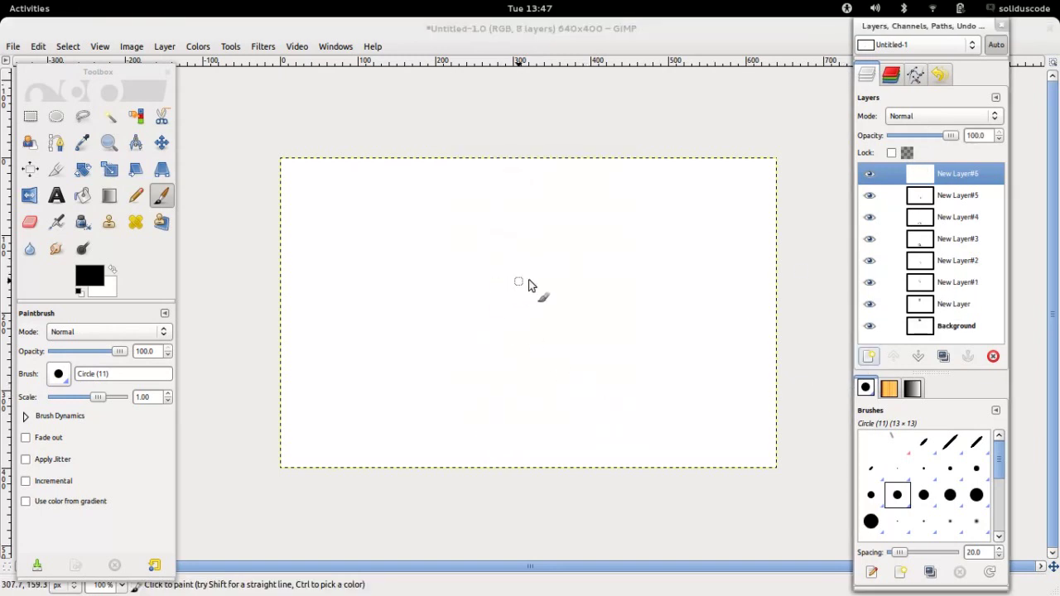
drag(949, 136, 929, 136)
mouse_move(516, 243)
mouse_down()
mouse_move(492, 261)
mouse_move(520, 243)
mouse_up()
click(870, 357)
click(604, 397)
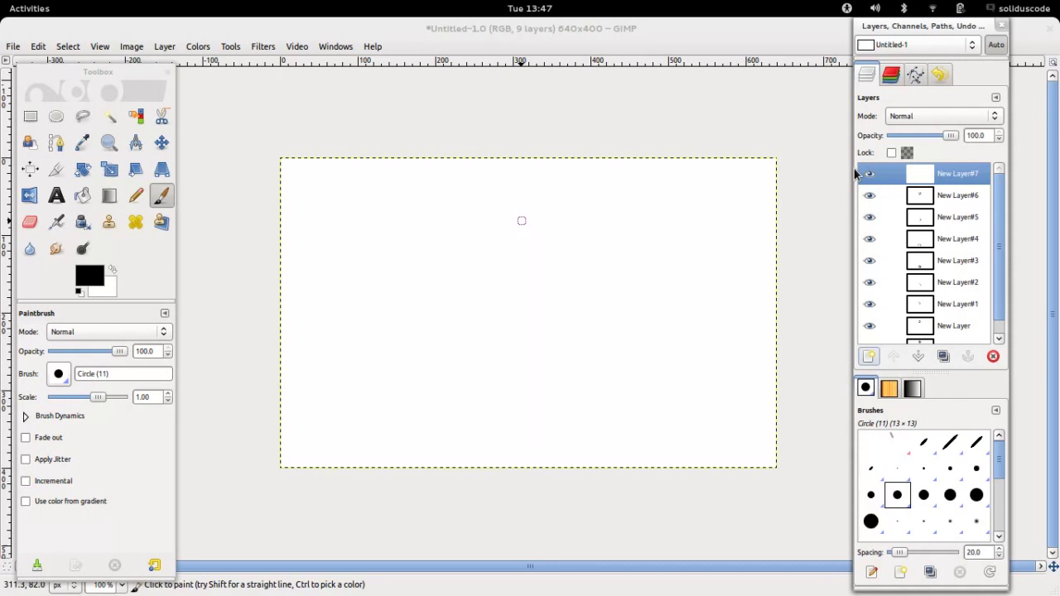
drag(952, 136, 928, 136)
mouse_move(508, 197)
mouse_down()
mouse_move(496, 208)
mouse_move(515, 190)
mouse_up()
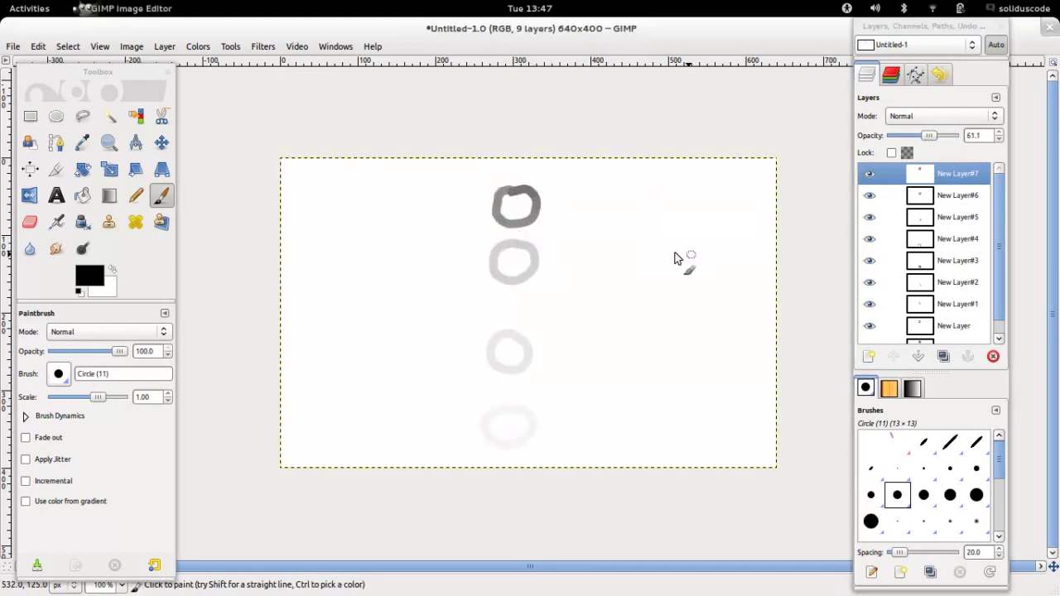
scroll(997, 248, down, 1)
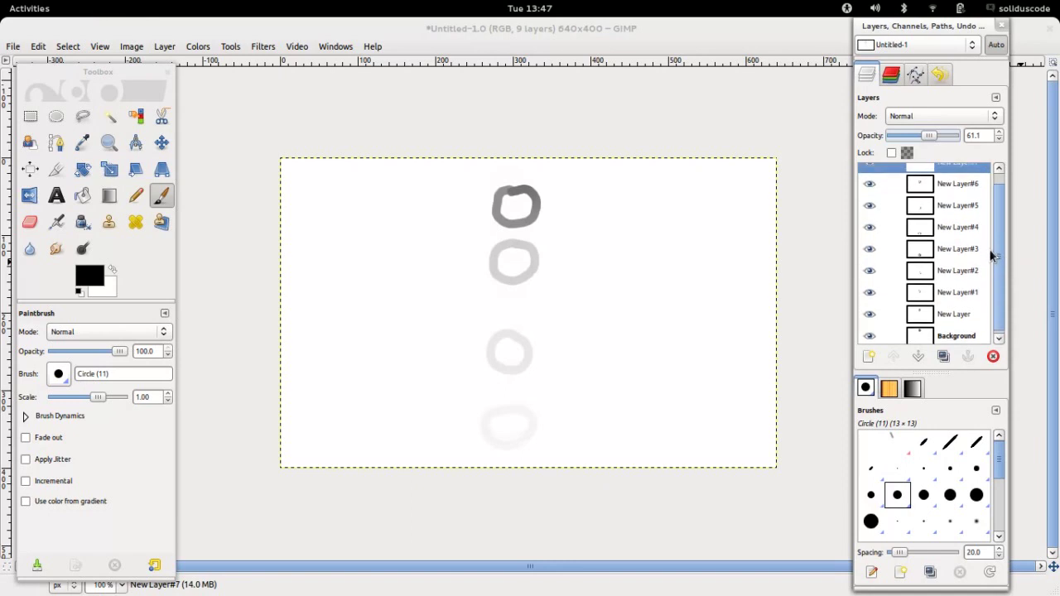
scroll(993, 256, down, 1)
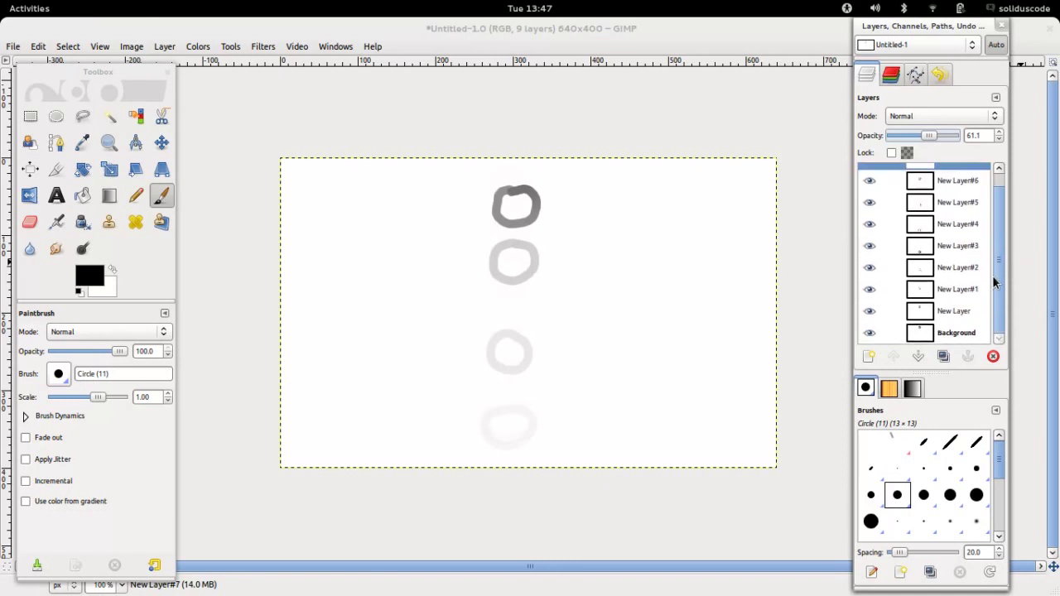
click(263, 46)
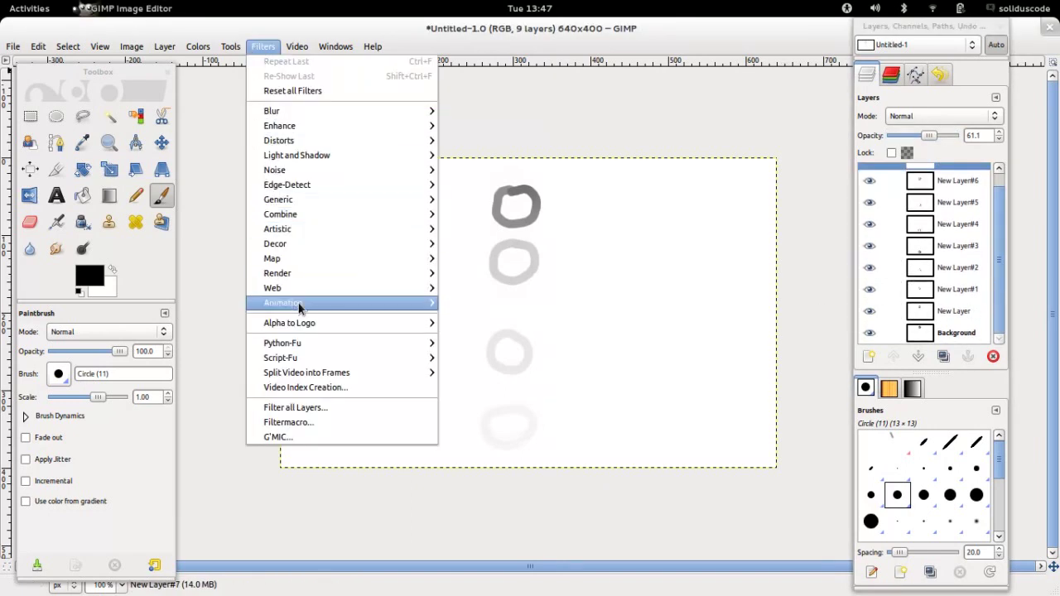
mouse_move(283, 303)
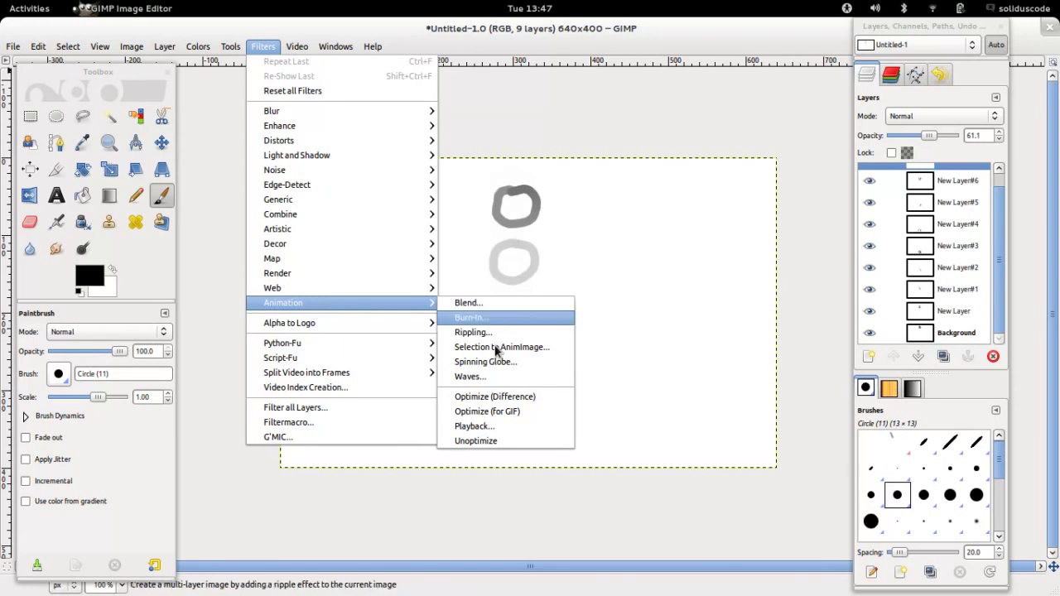
click(488, 428)
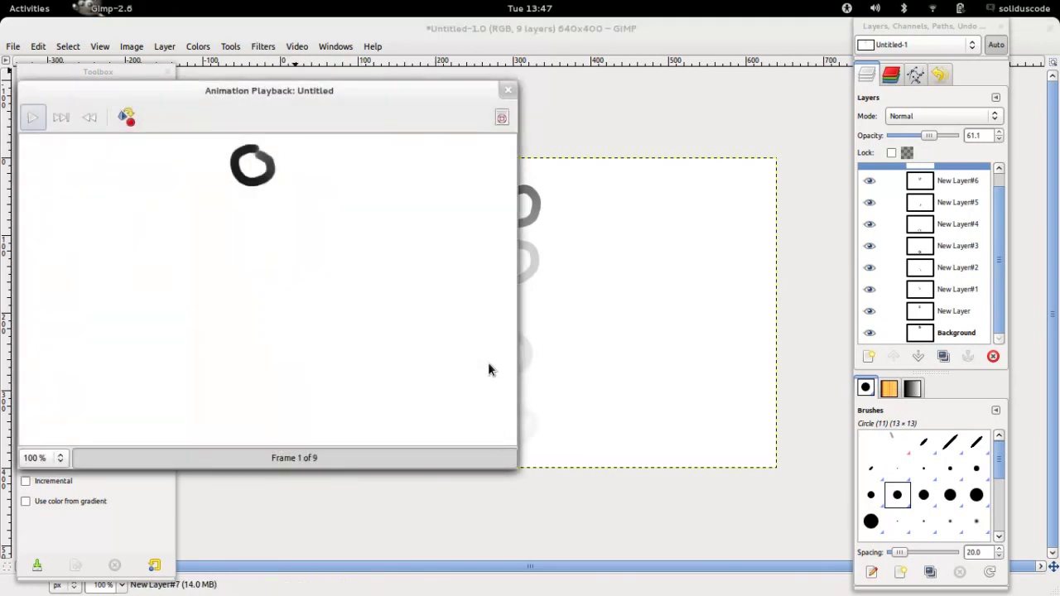
drag(310, 109, 581, 146)
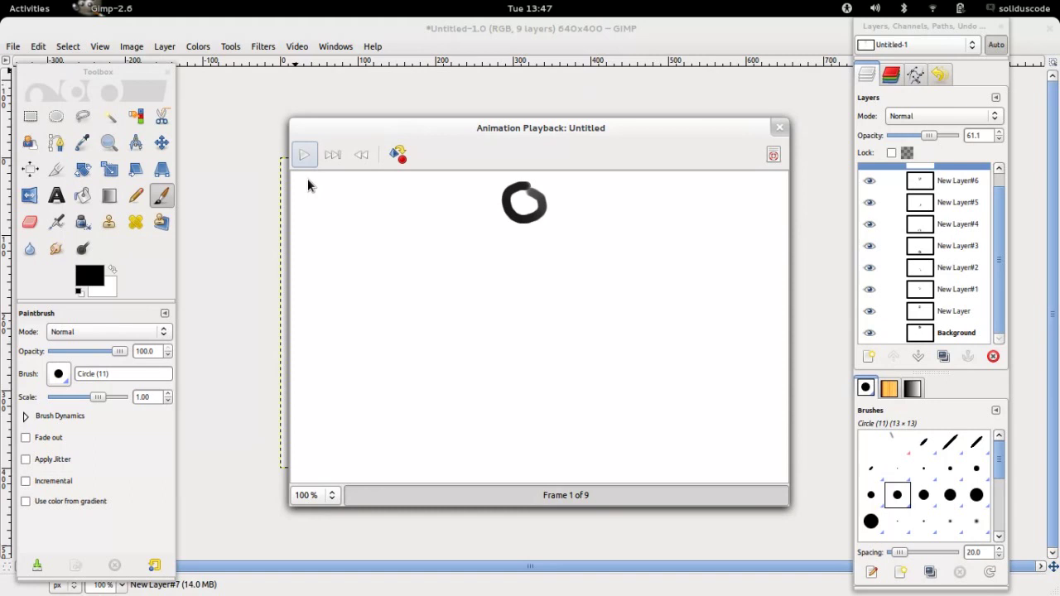
click(303, 158)
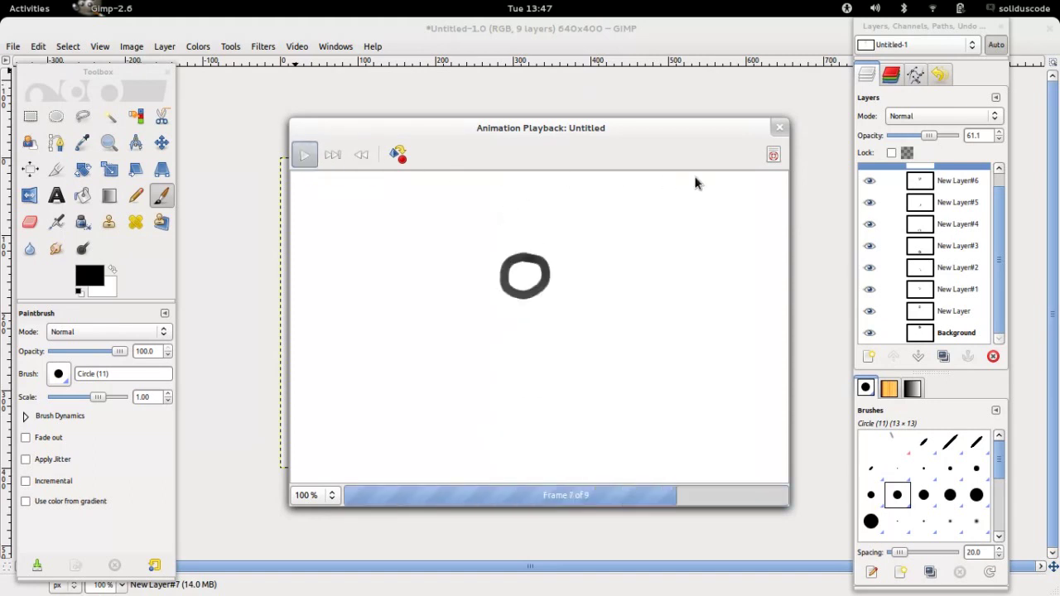
click(778, 127)
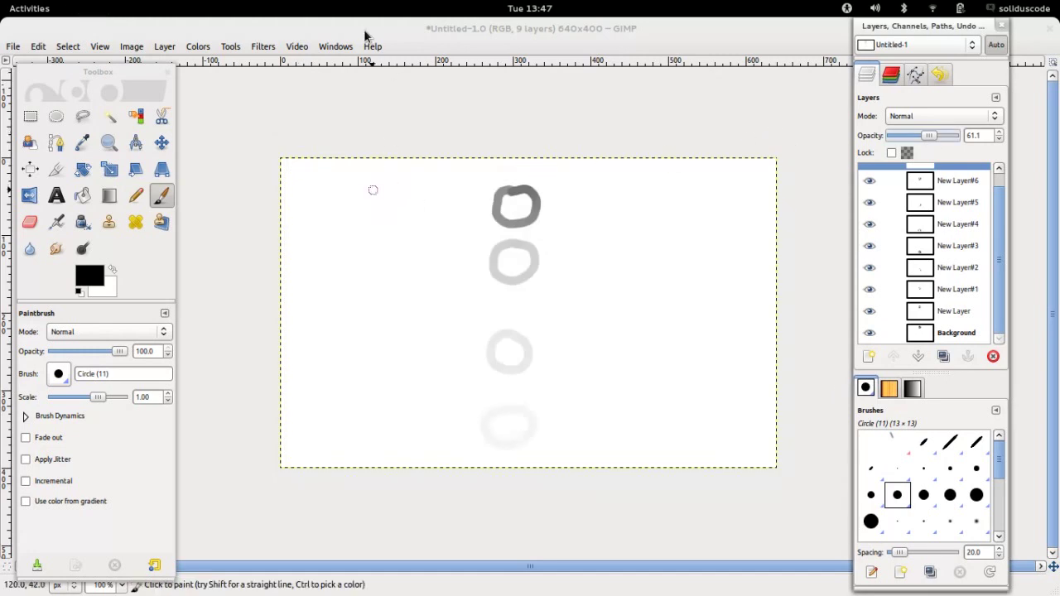
Split the nine layers into numbered frame files with Video > Split Image to Frames.
click(296, 47)
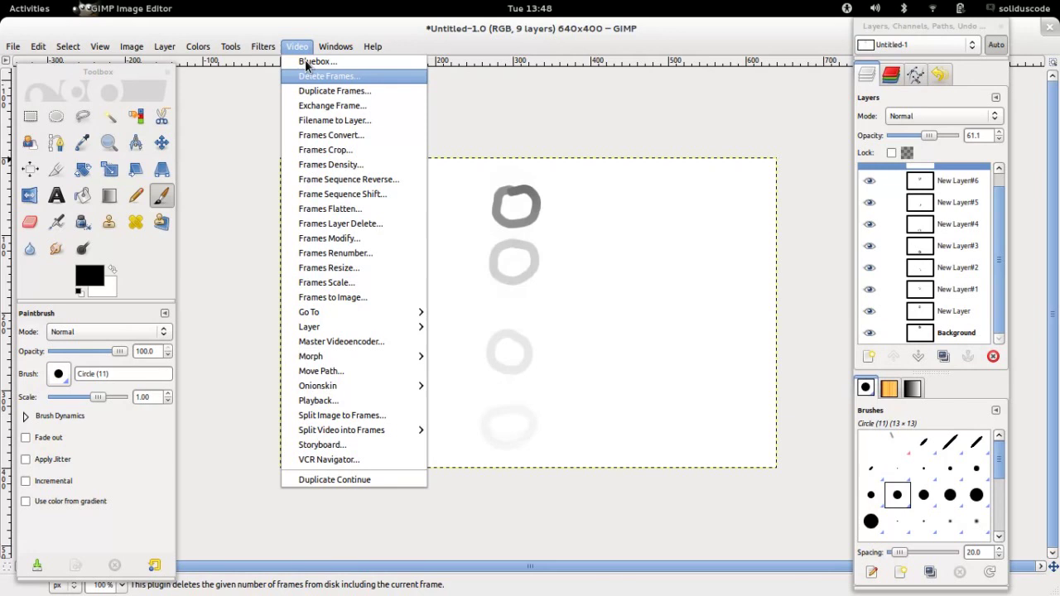
click(302, 46)
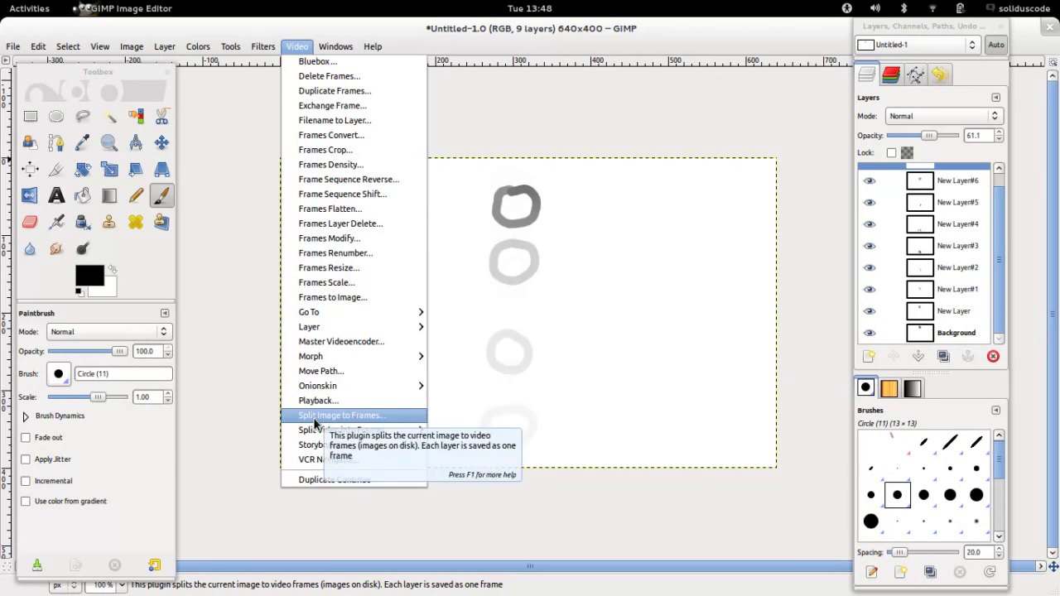
click(319, 416)
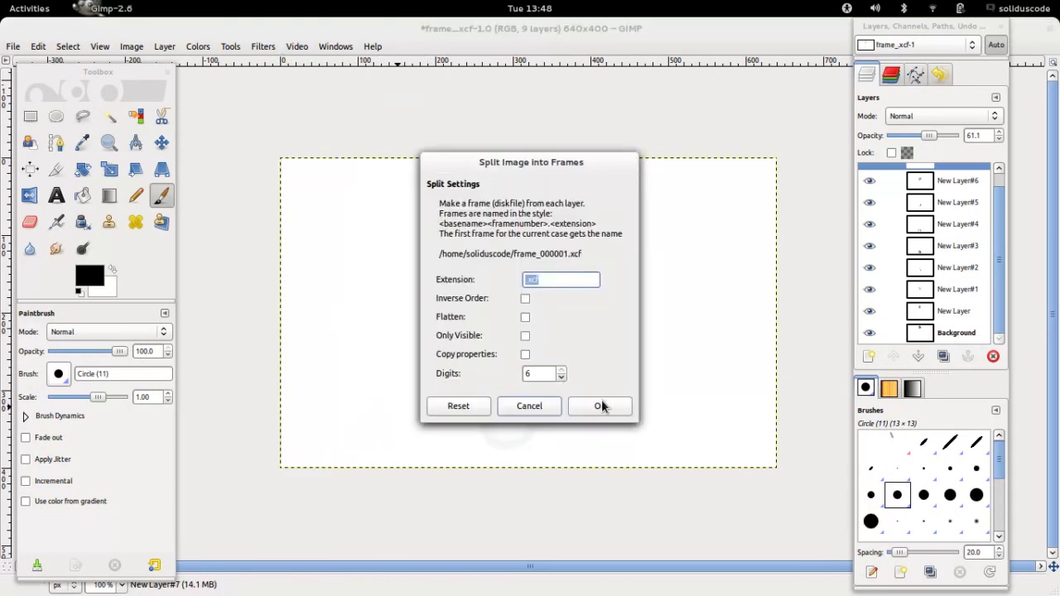
click(596, 404)
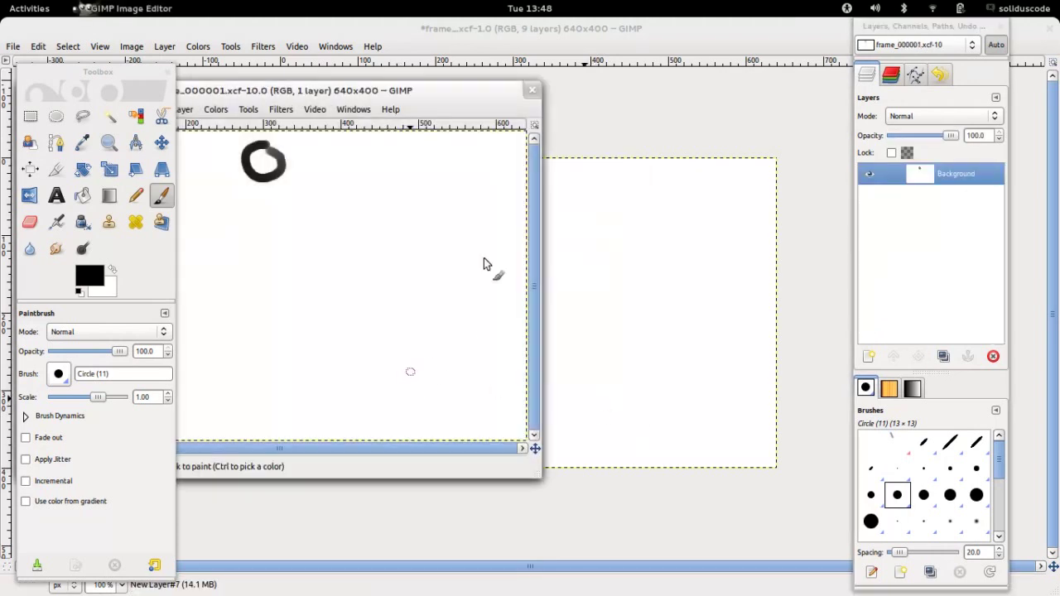
Close the opened frame_000001 image without saving.
drag(270, 94, 414, 160)
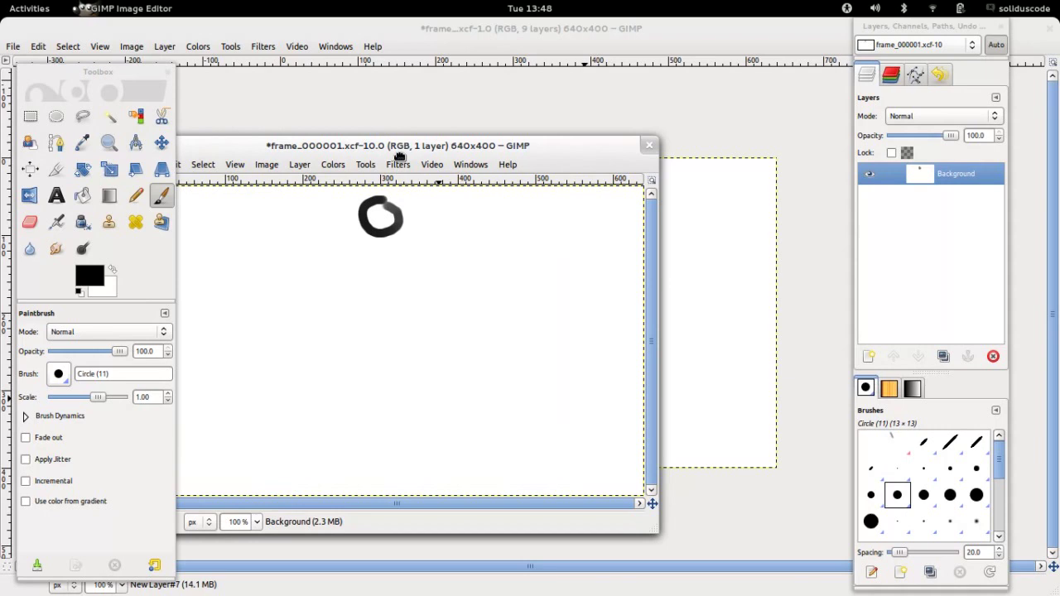
click(678, 158)
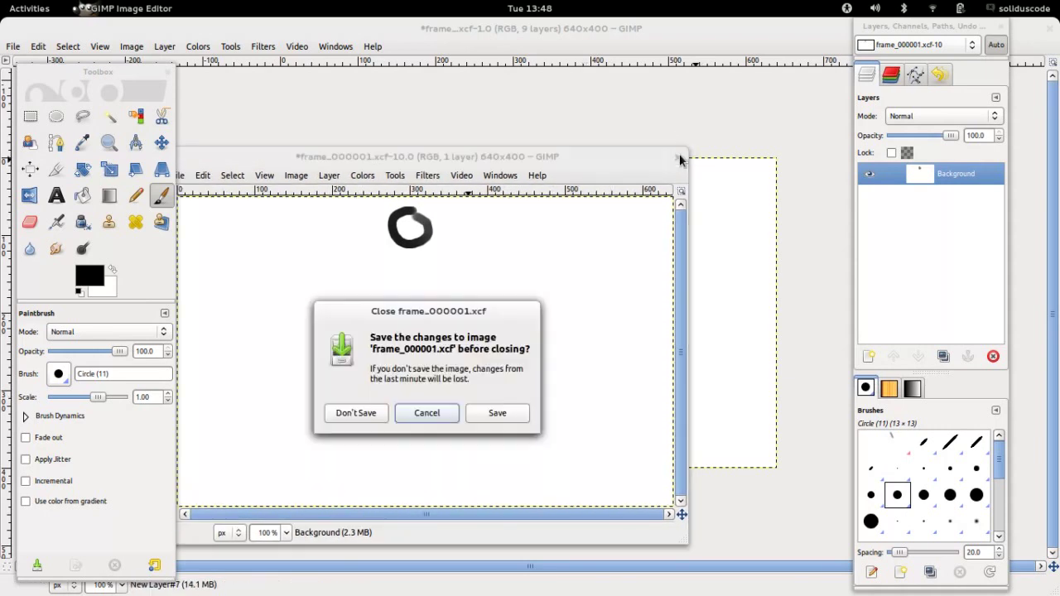
click(350, 415)
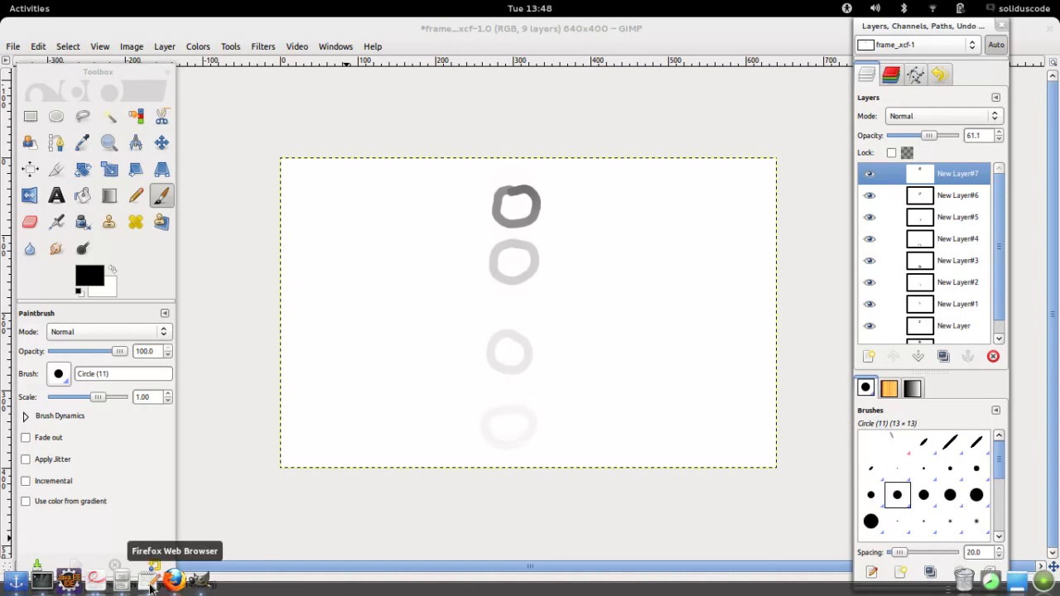
Check frame_000001.xcf–frame_000009.xcf in the Files Home folder, then minimize Files back to GIMP.
click(122, 579)
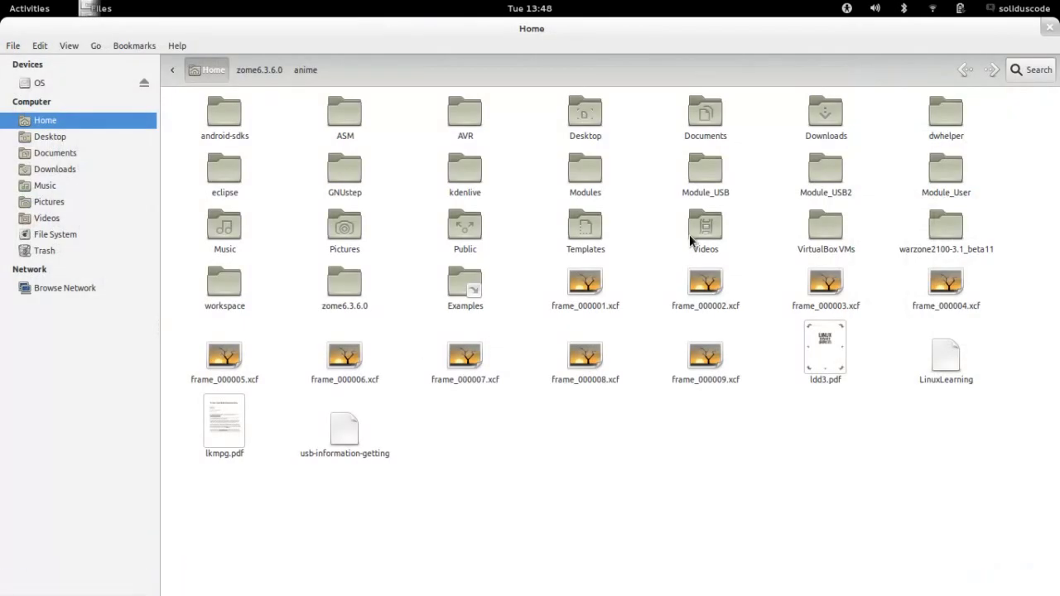
drag(550, 280, 642, 398)
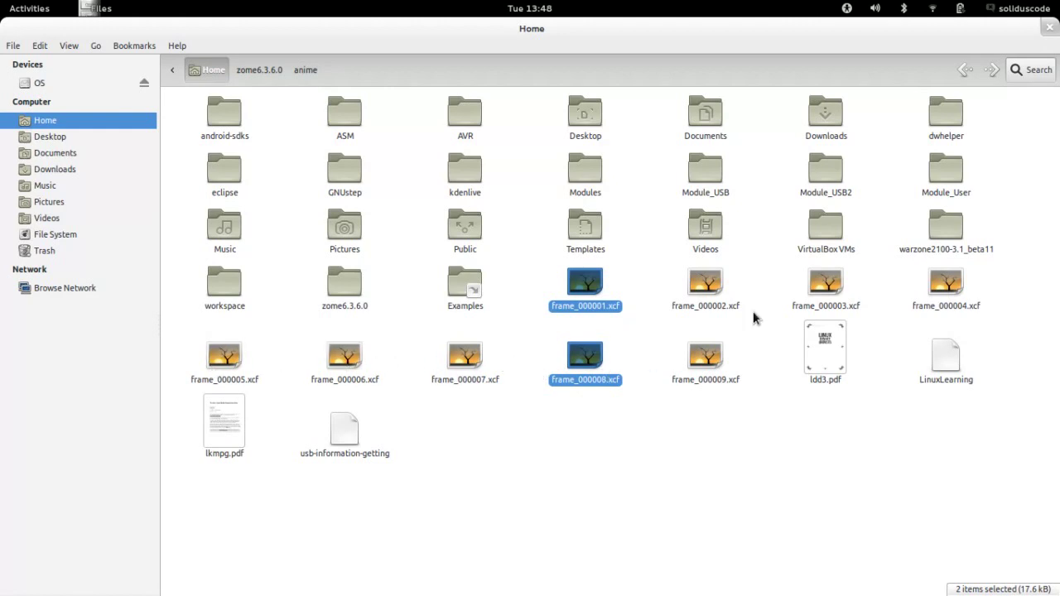
right_click(767, 33)
click(779, 36)
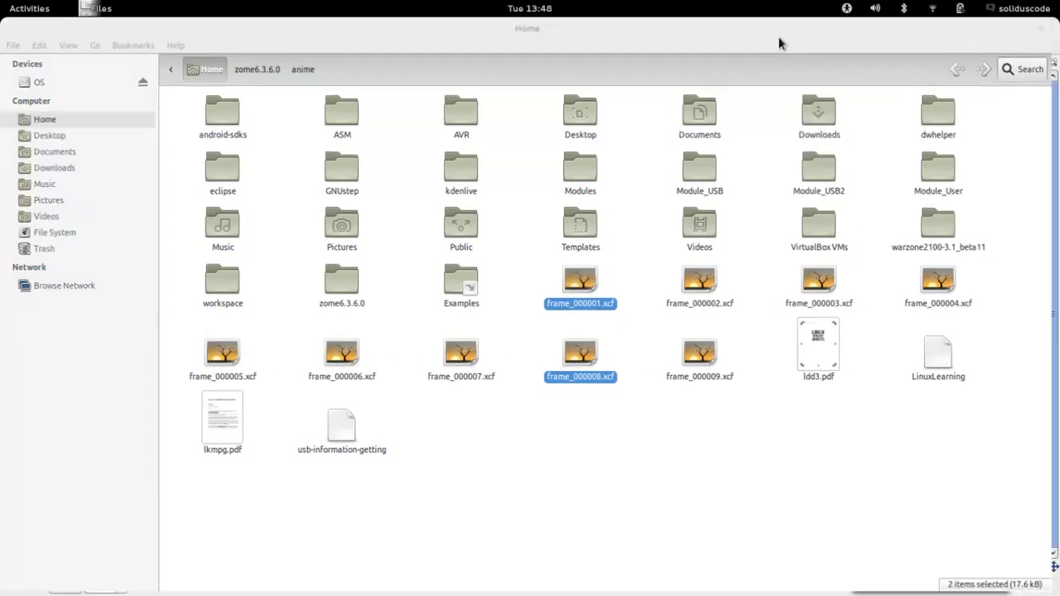
click(329, 48)
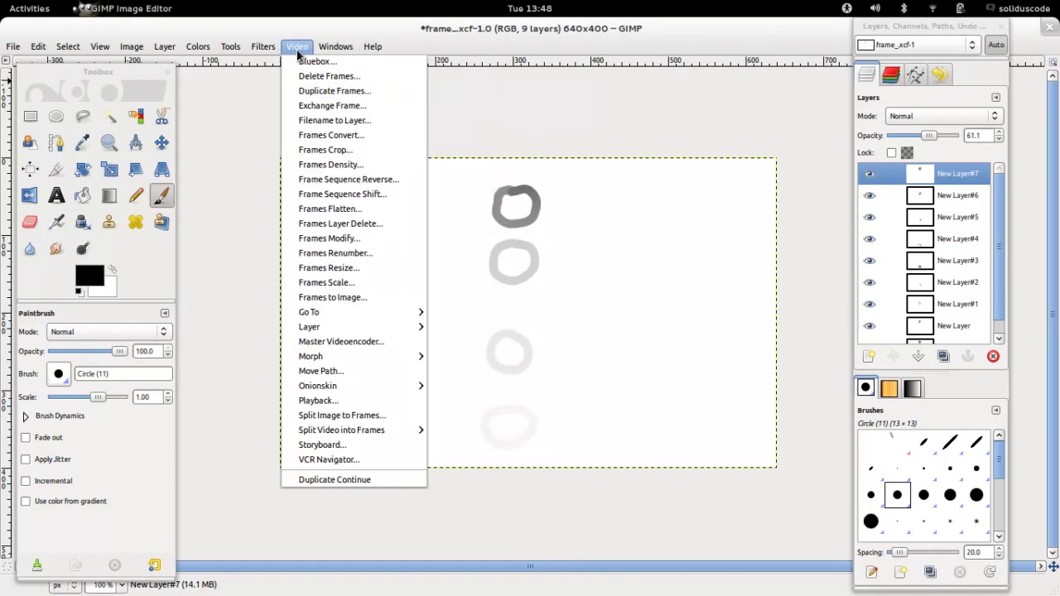
Encode the frames into frame.avi at 15 fps with the Master Videoencoder.
click(318, 343)
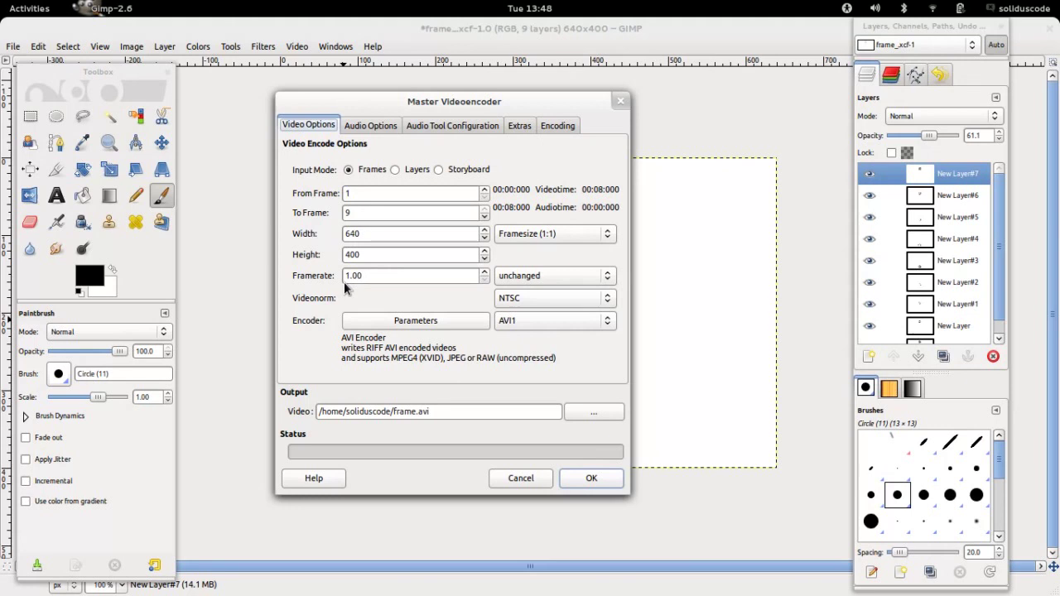
drag(368, 279, 317, 278)
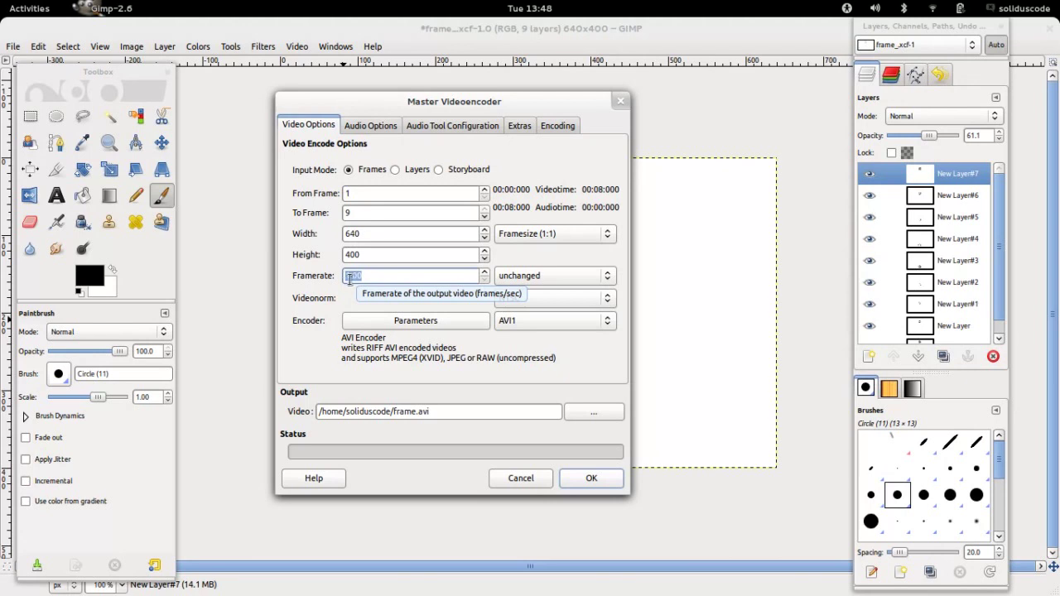
click(350, 279)
text(15)
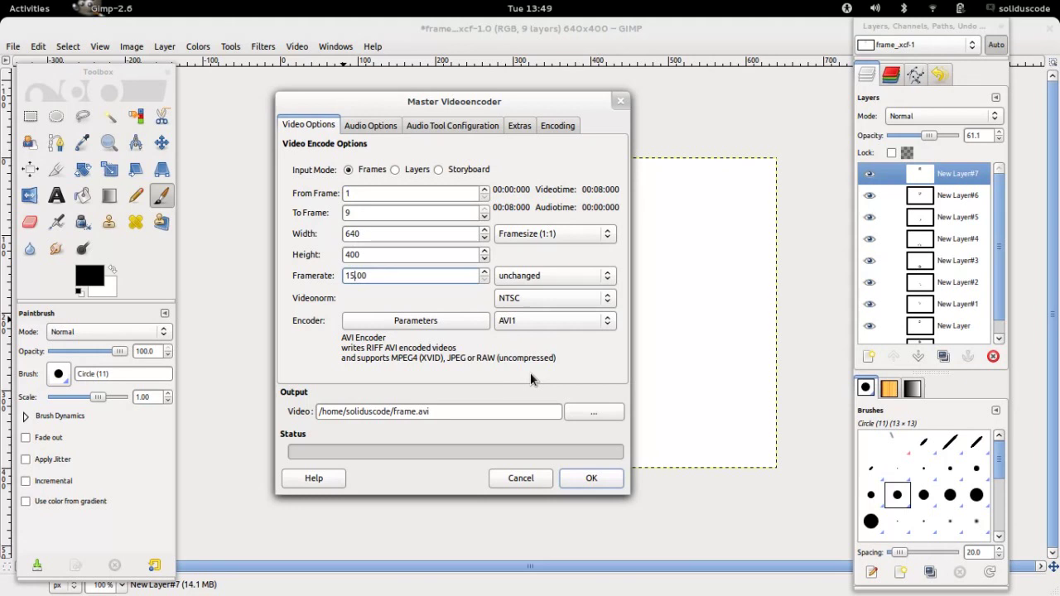
click(590, 479)
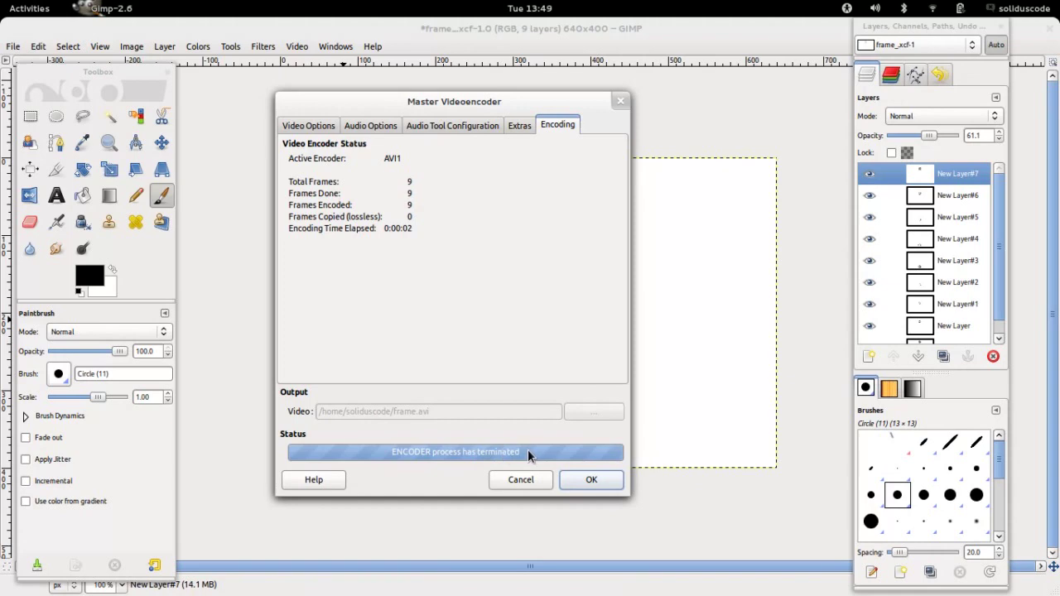
click(577, 479)
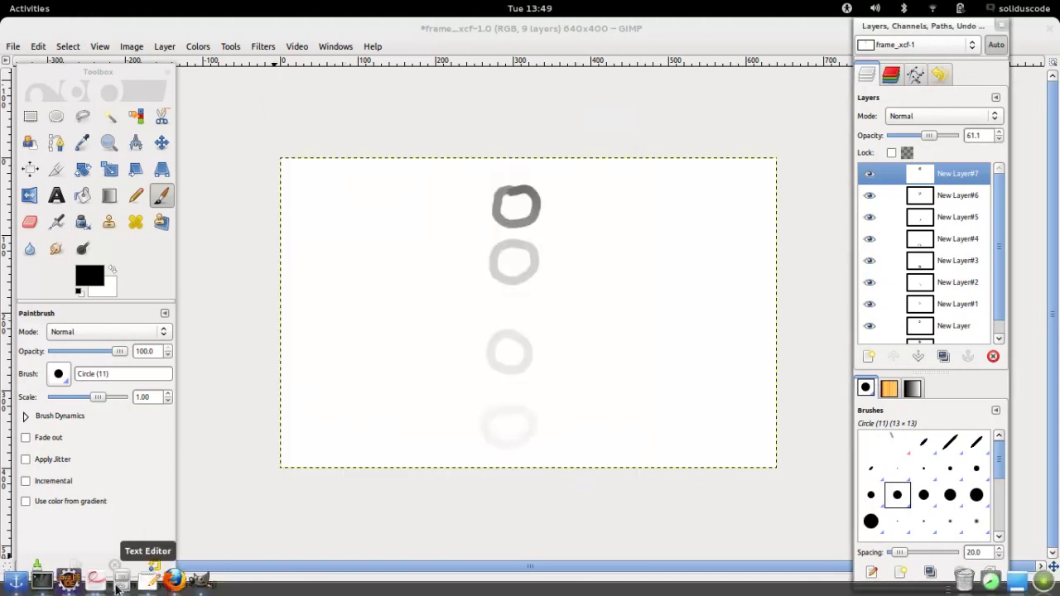
Play frame.avi from the Home folder in Movie Player.
click(122, 580)
drag(596, 487, 585, 331)
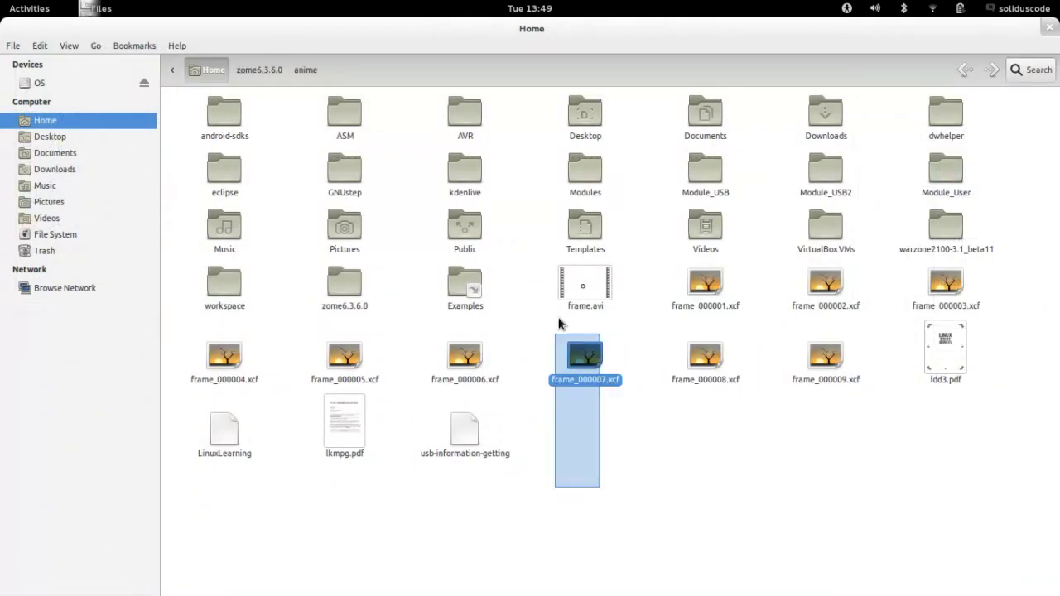
click(583, 288)
double_click(584, 289)
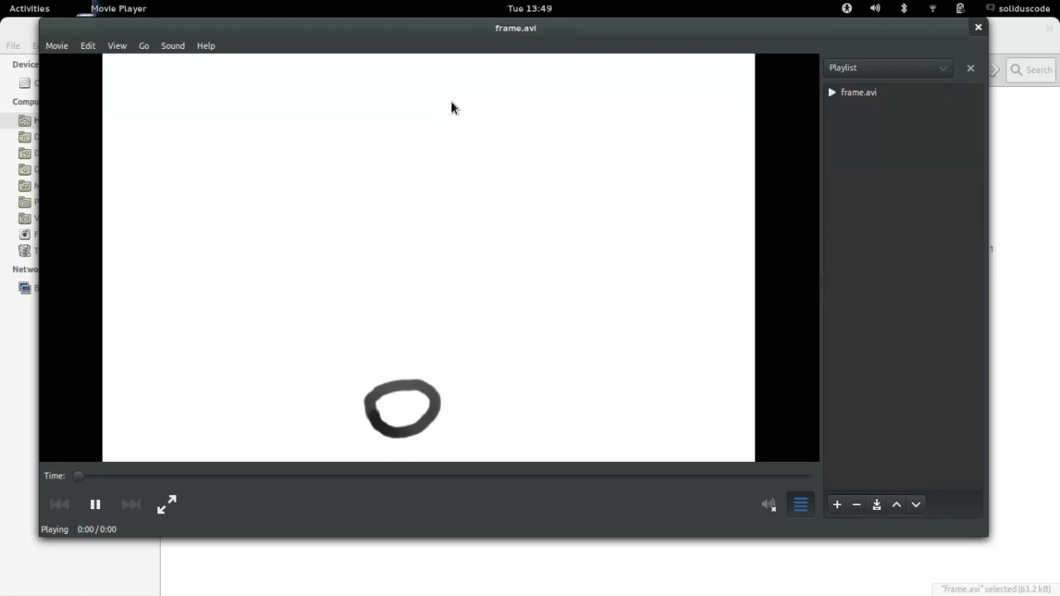
mouse_move(439, 54)
mouse_down()
mouse_move(473, 54)
mouse_move(477, 95)
mouse_up()
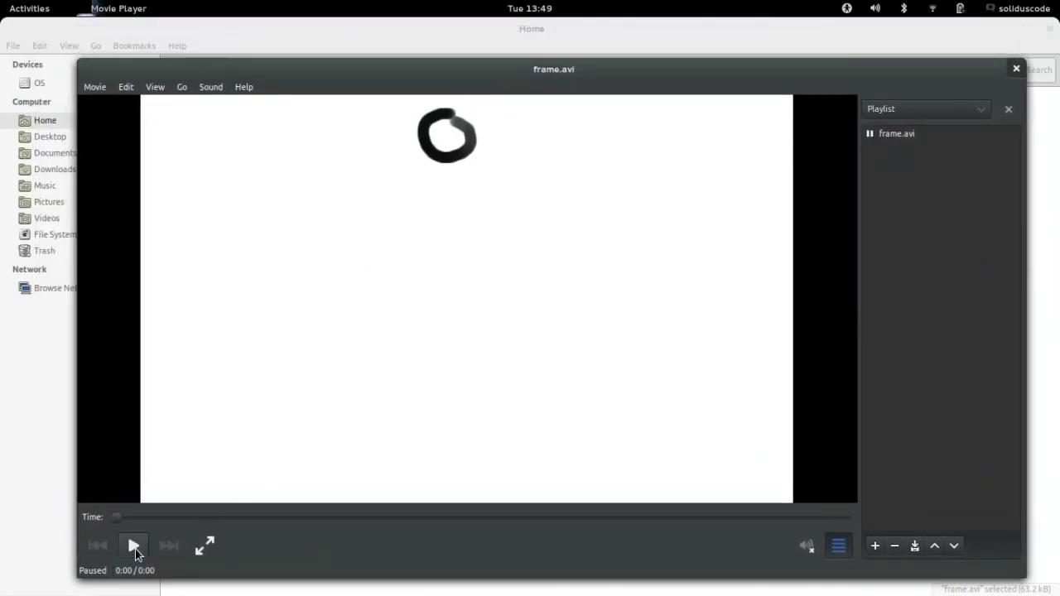
click(135, 549)
click(135, 547)
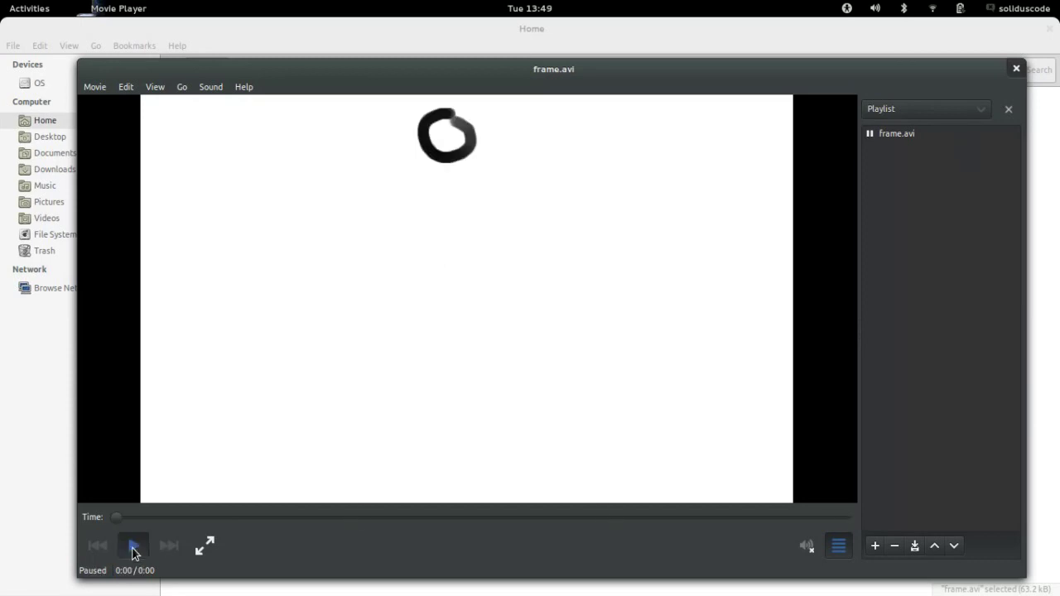